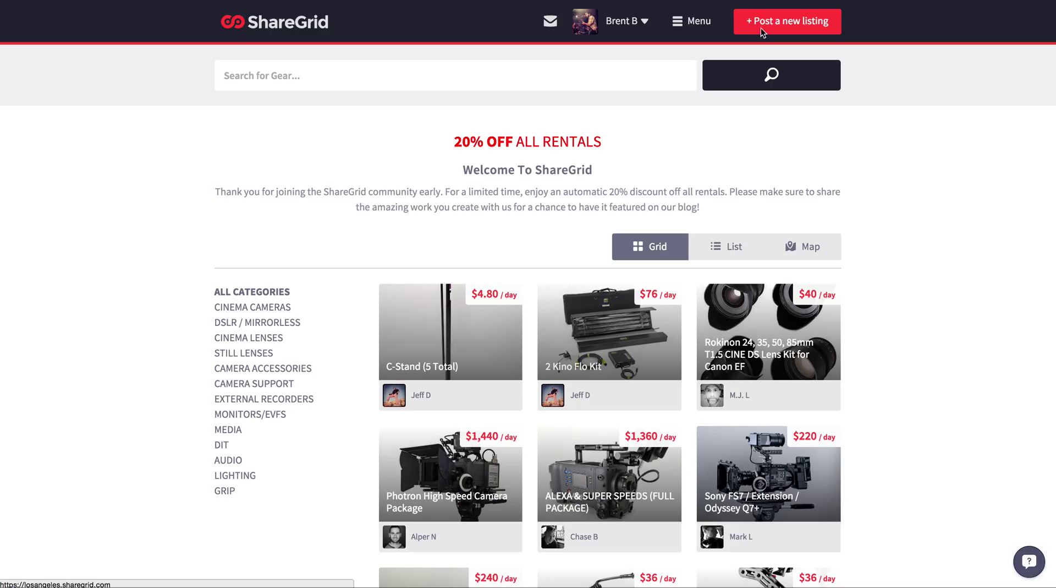
Step: Start a new rental listing with the '+ Post a new listing' button on the home page
click(795, 27)
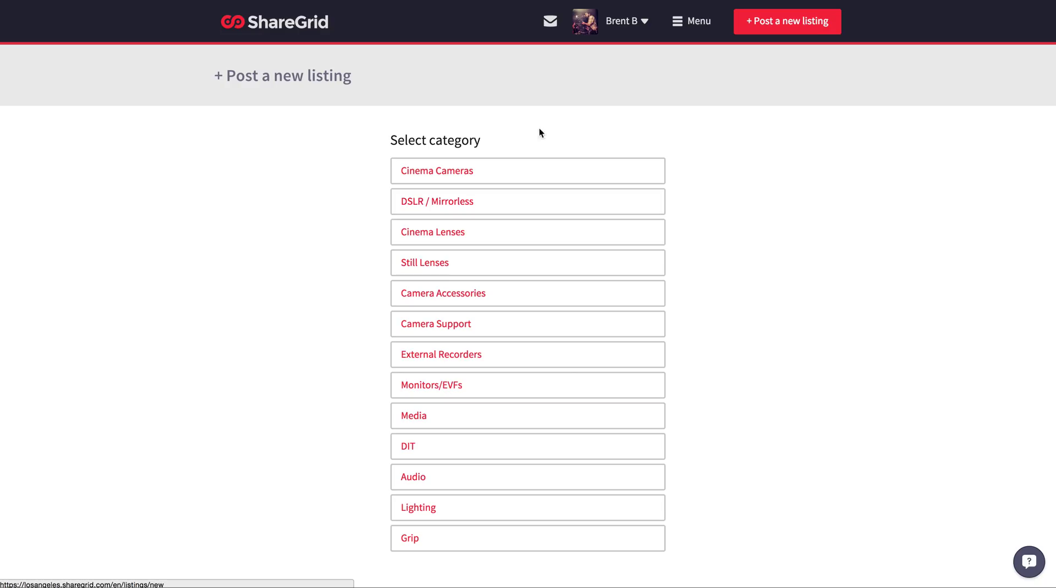
Step: Choose Cinema Cameras as the listing category and Canon as its subcategory
click(561, 183)
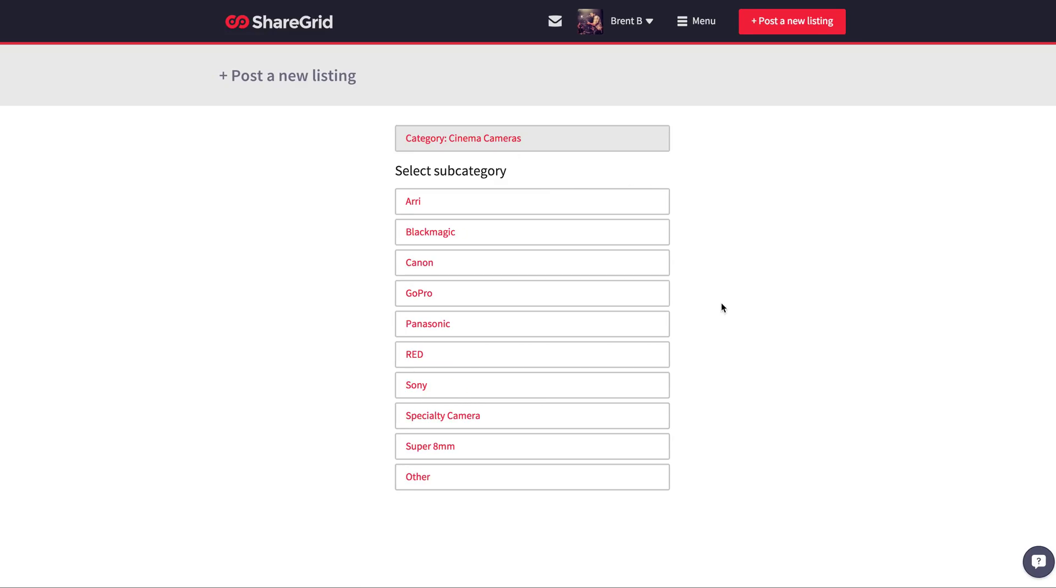
click(616, 270)
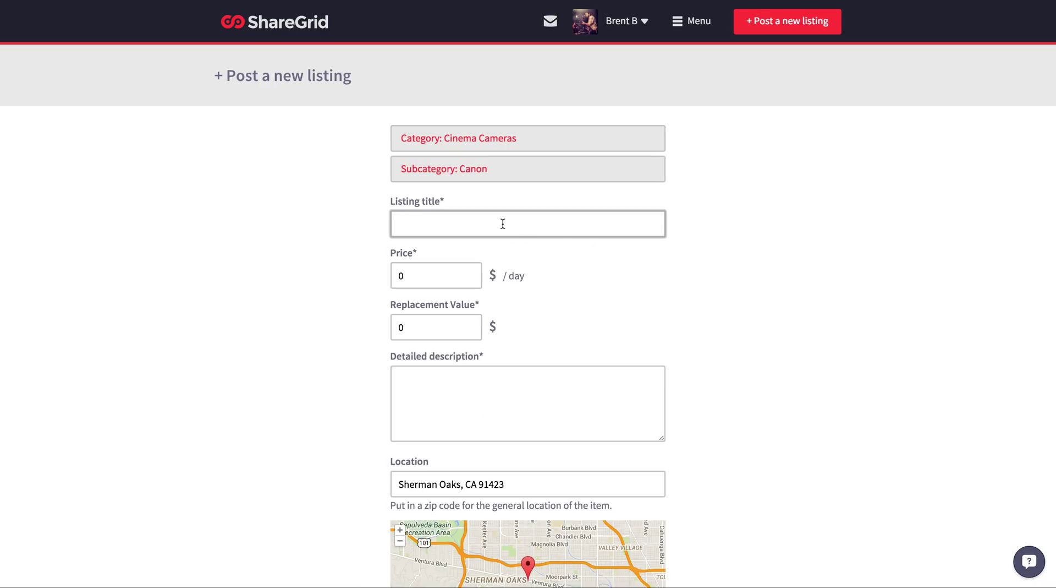
Step: Enter 'Canon C300 EF (Body Only)' as the listing title and dismiss the suggestions
text(Cano)
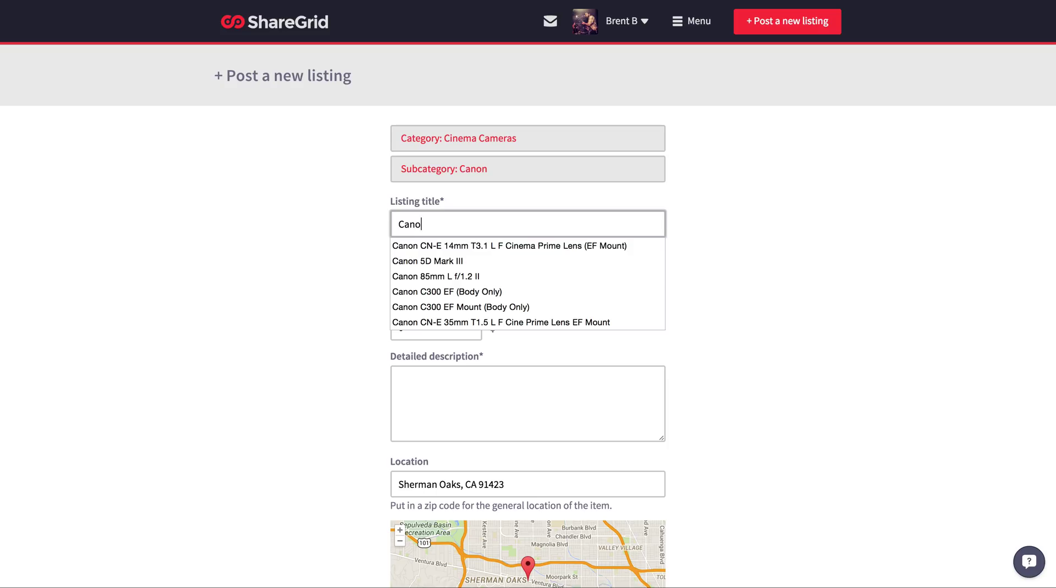
text(n C300)
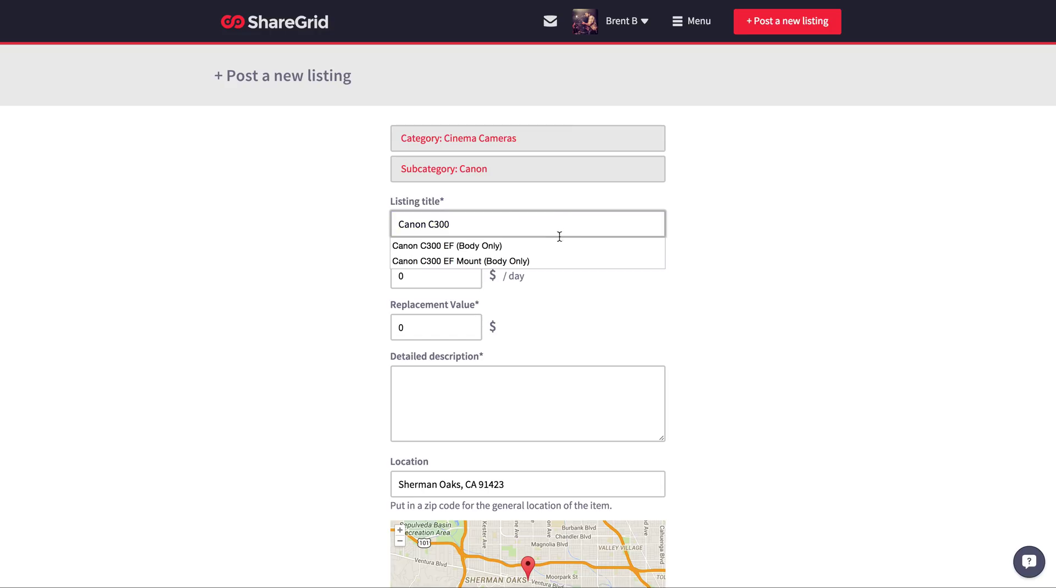
text( EF )
text((Bod)
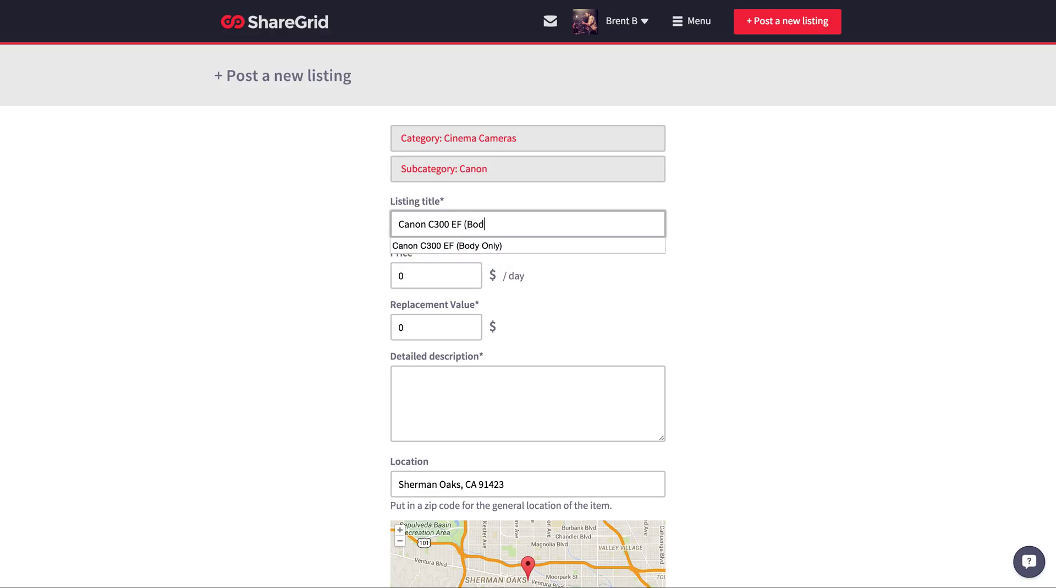
text(y Only)
text())
click(711, 224)
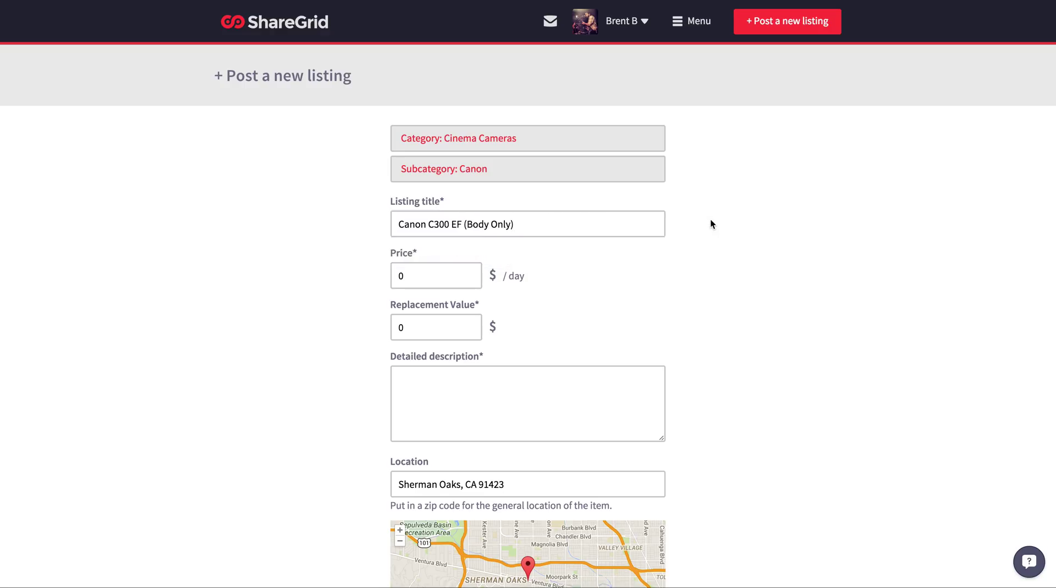
click(522, 219)
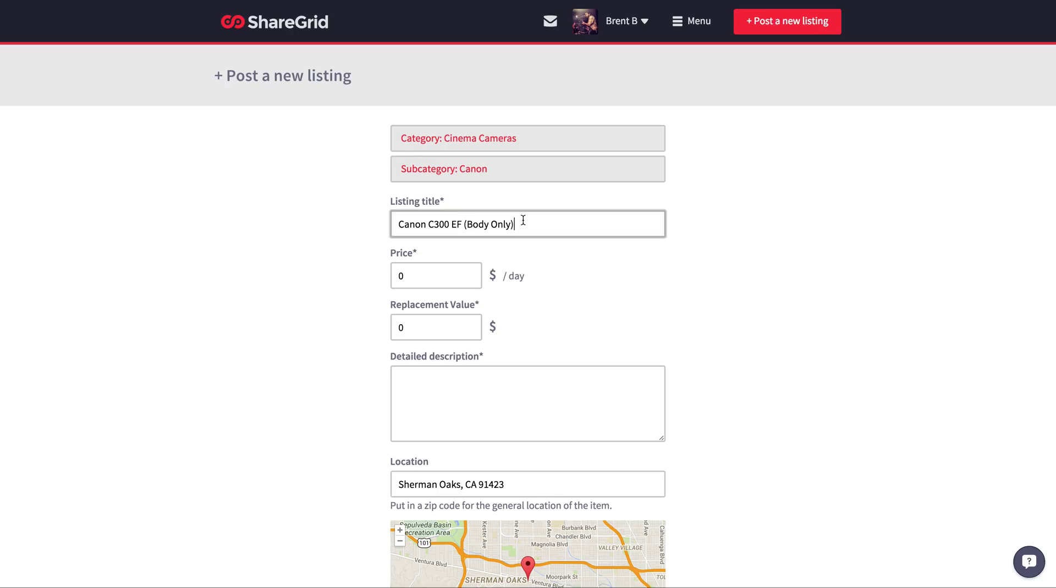
click(560, 271)
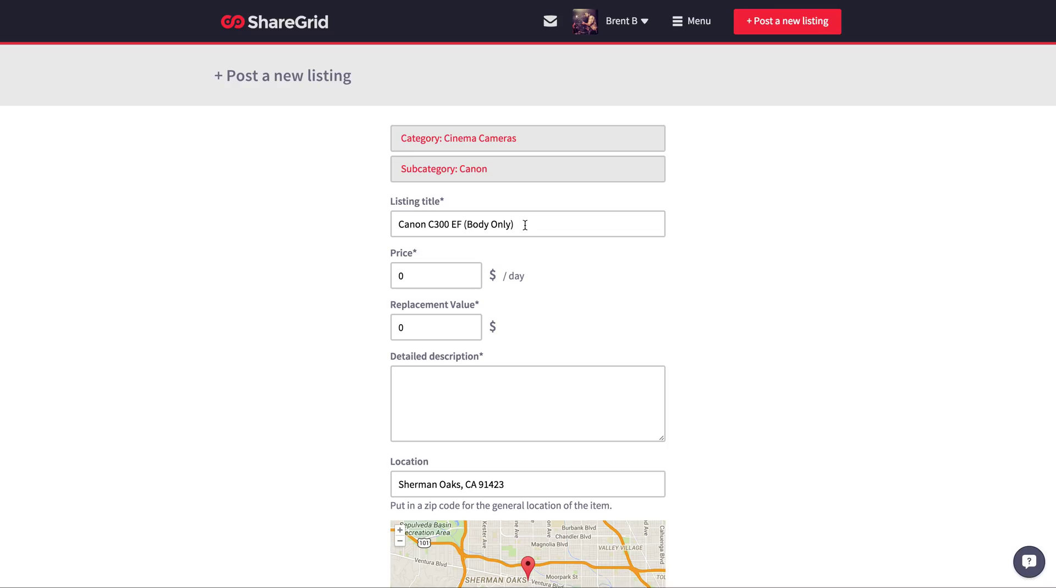
Step: Replace '(Body Only)' with 'Package' so the title reads 'Canon C300 EF Package'
click(525, 225)
drag(524, 225, 466, 227)
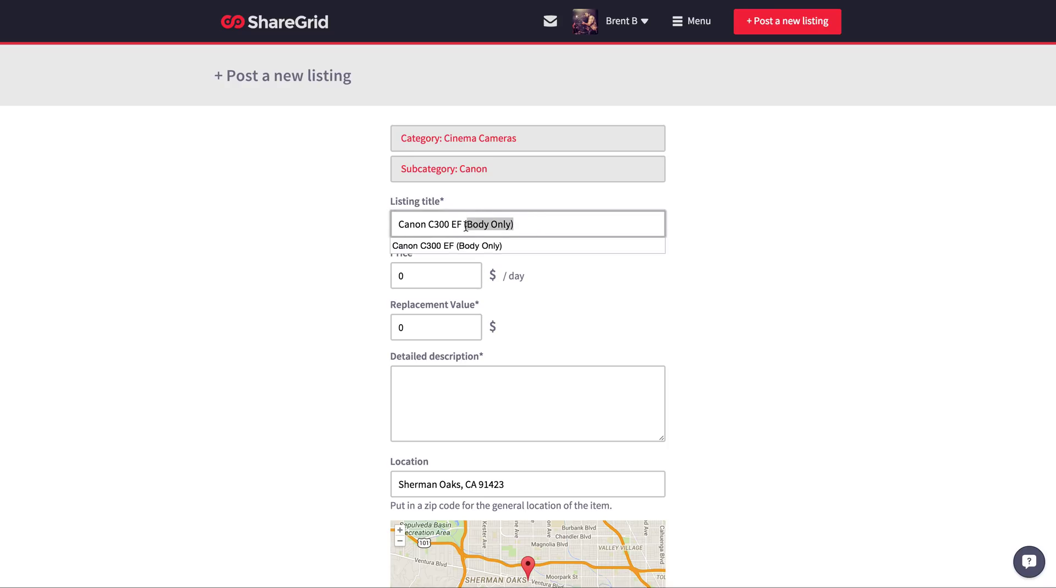
key(BackSpace)
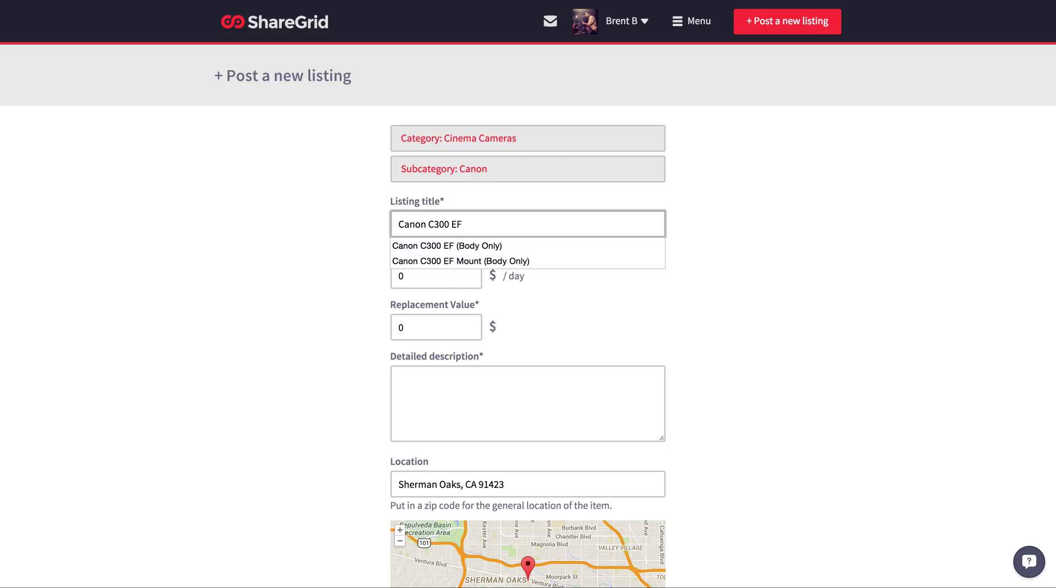
text( Package)
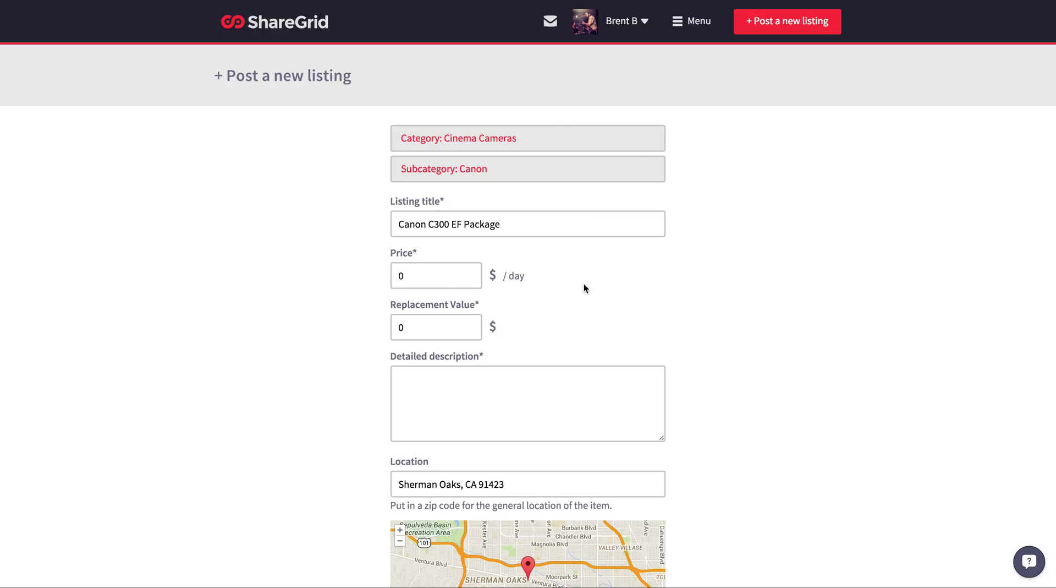
click(566, 375)
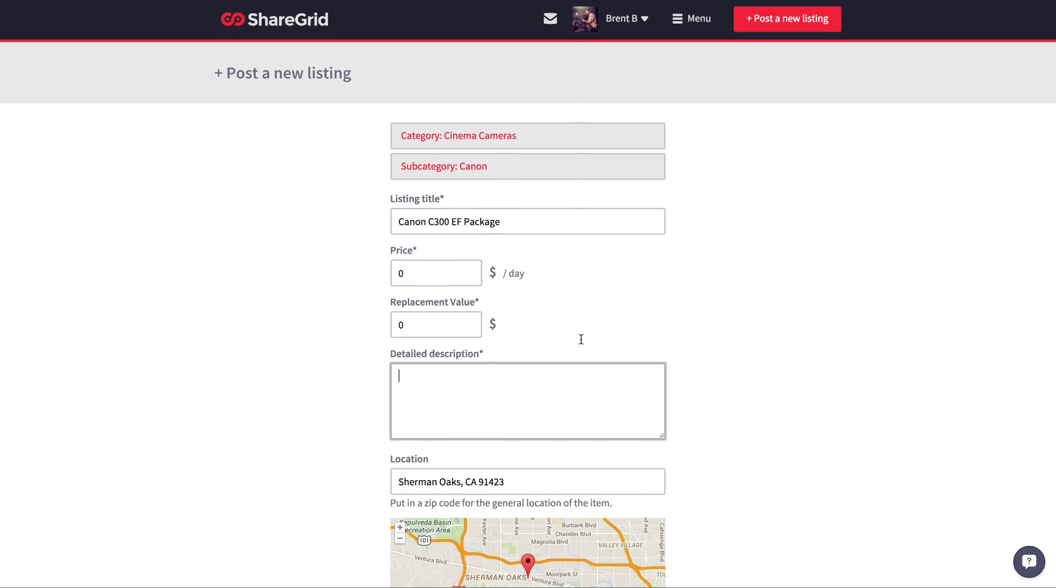
scroll(580, 337, down, 1)
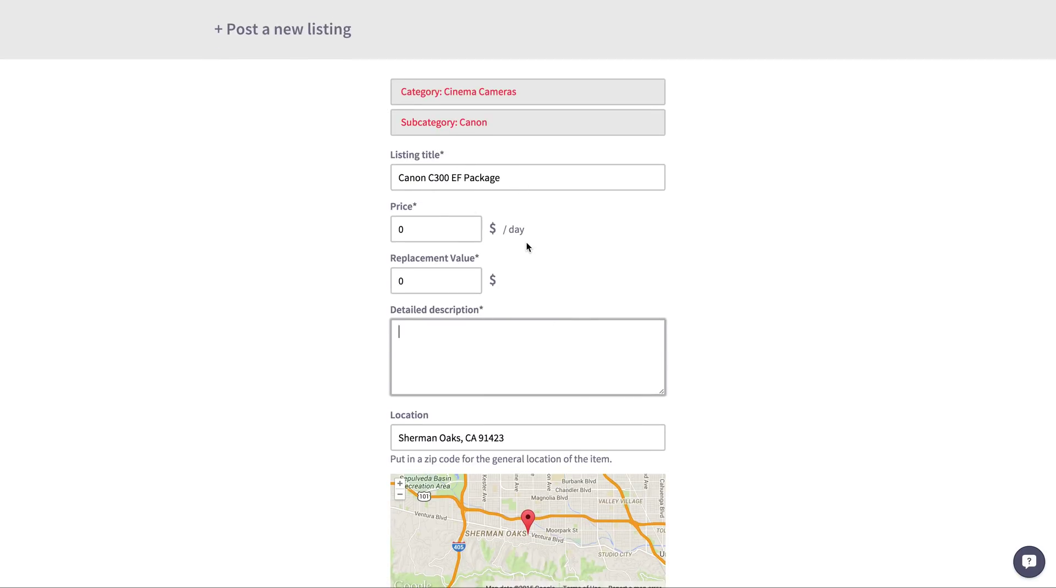
Step: Change the daily price from 0 to $350
click(421, 229)
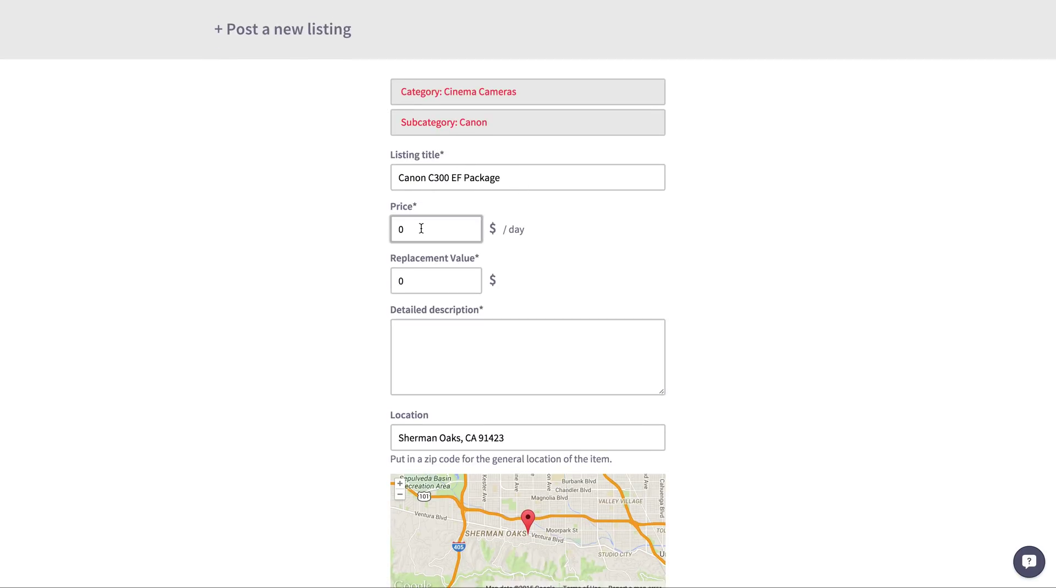
key(BackSpace)
text(350)
Step: Replace the replacement value 0 with $30,000
click(434, 285)
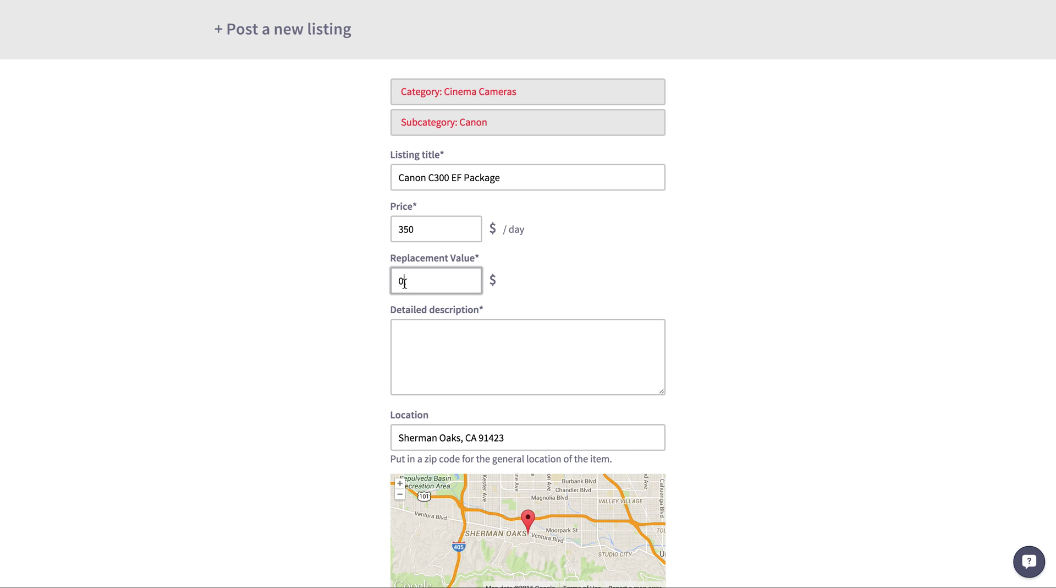
double_click(398, 281)
key(BackSpace)
text(30,)
text(000)
Step: Review the listing title and the still-empty detailed description field
click(427, 343)
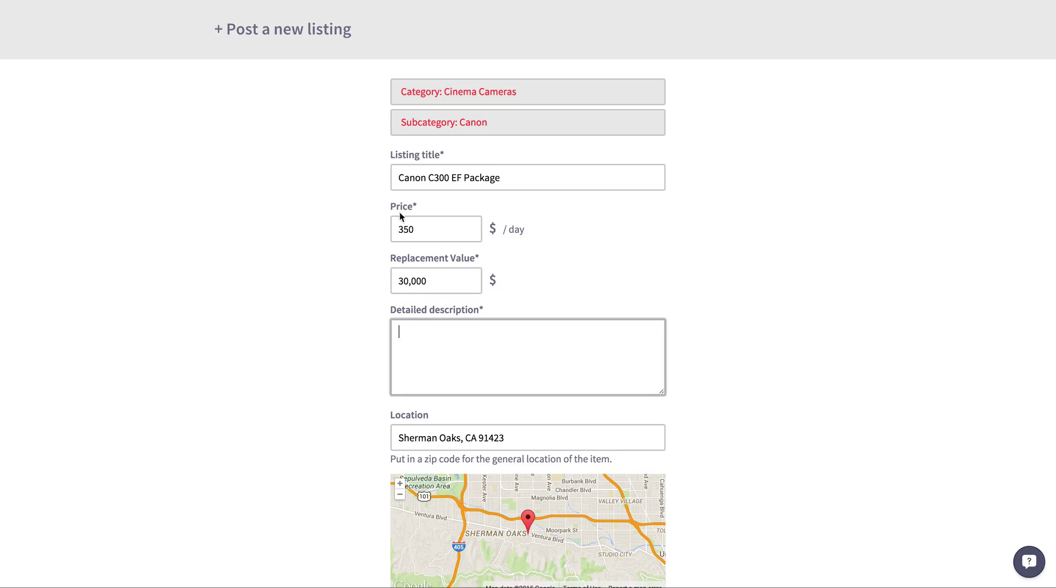
click(501, 180)
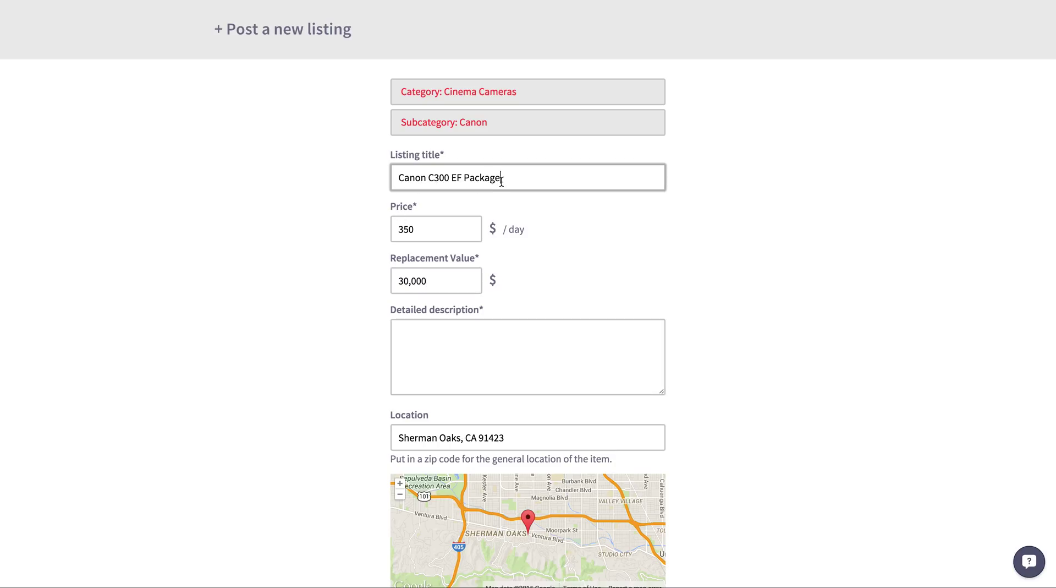
click(446, 342)
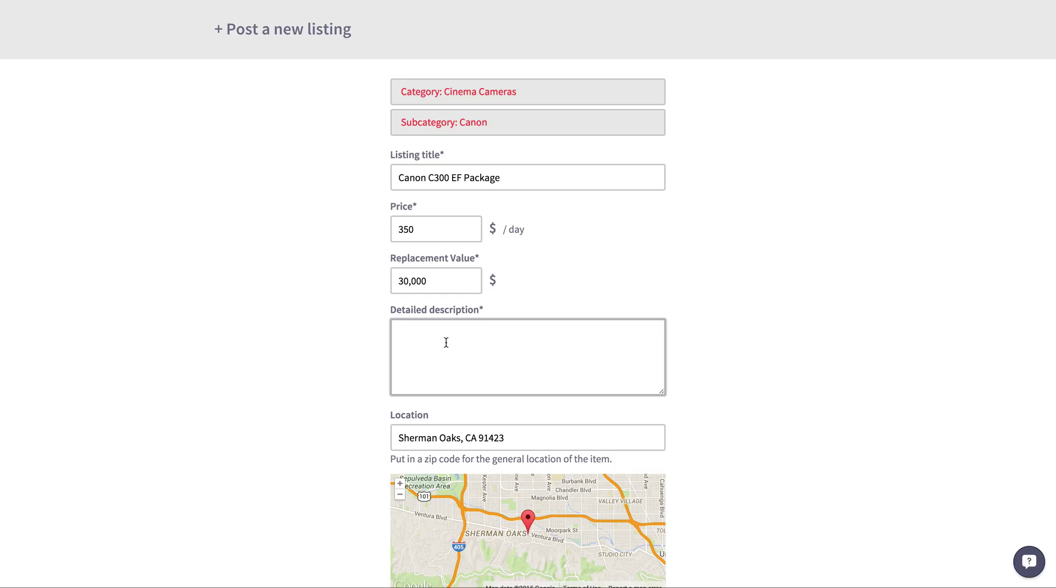
click(438, 278)
click(435, 345)
scroll(435, 345, down, 1)
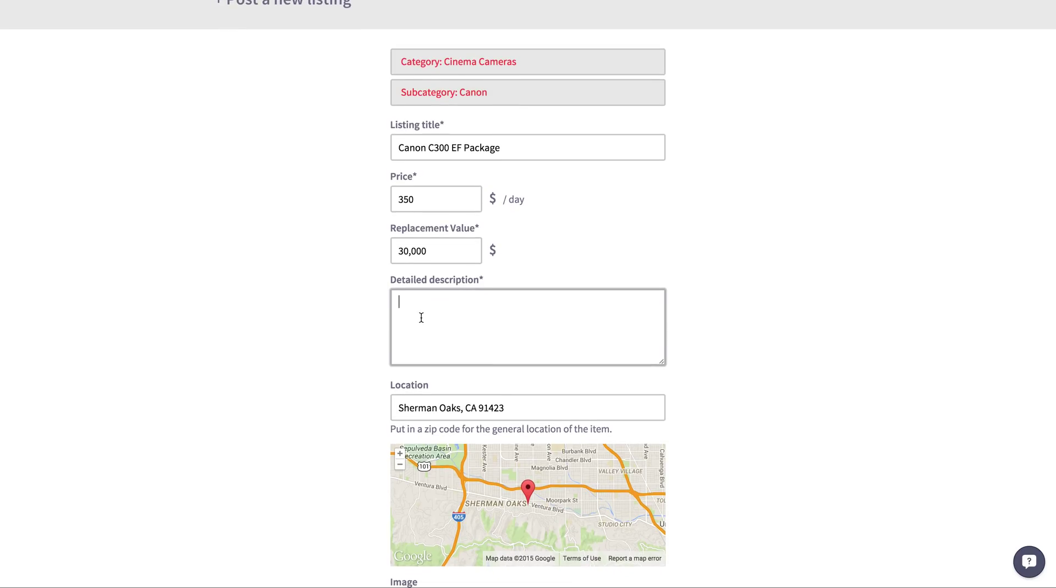
scroll(422, 317, down, 1)
scroll(421, 317, down, 1)
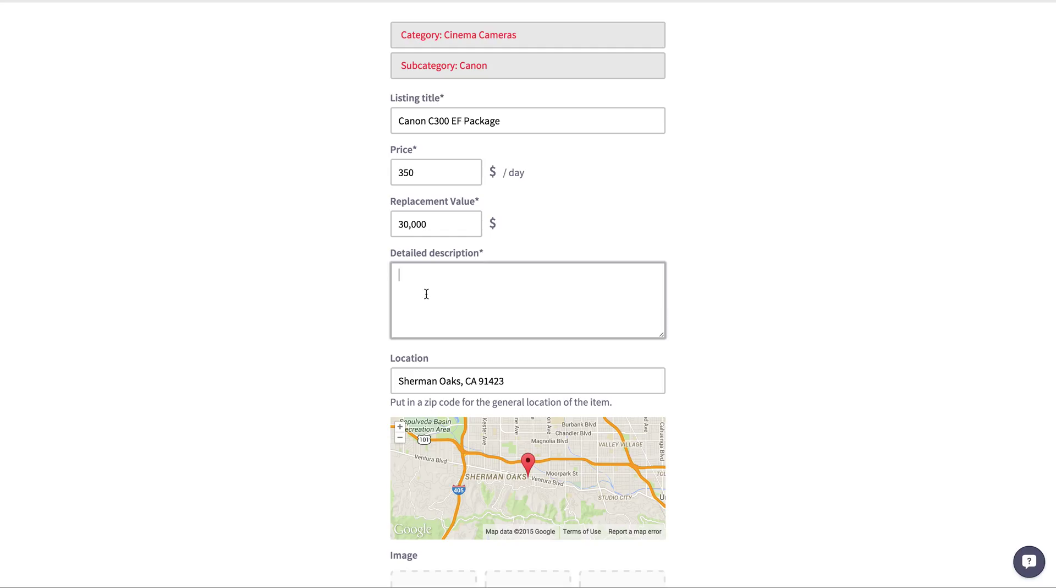
scroll(426, 294, up, 1)
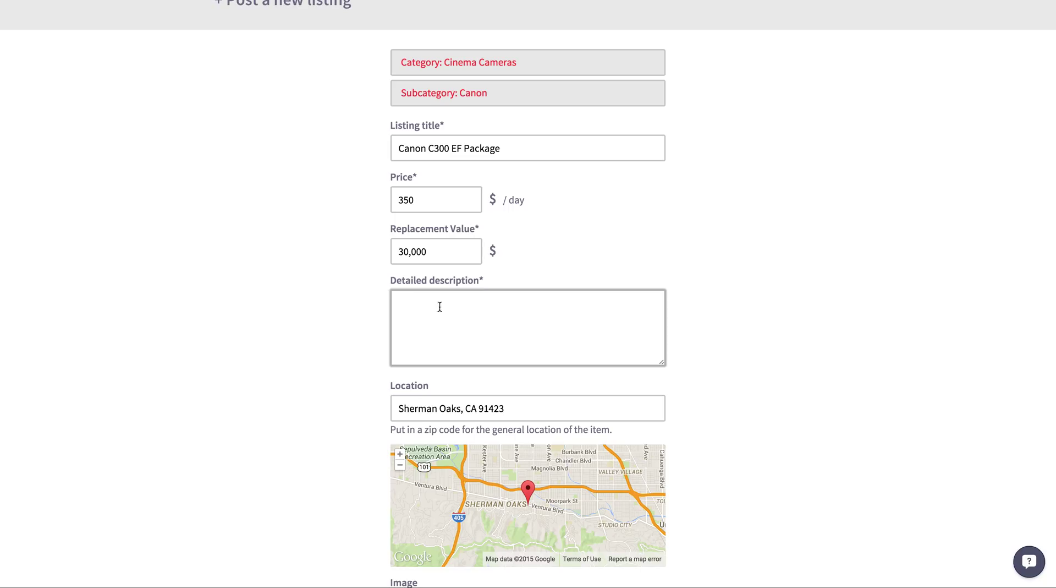
scroll(447, 339, up, 1)
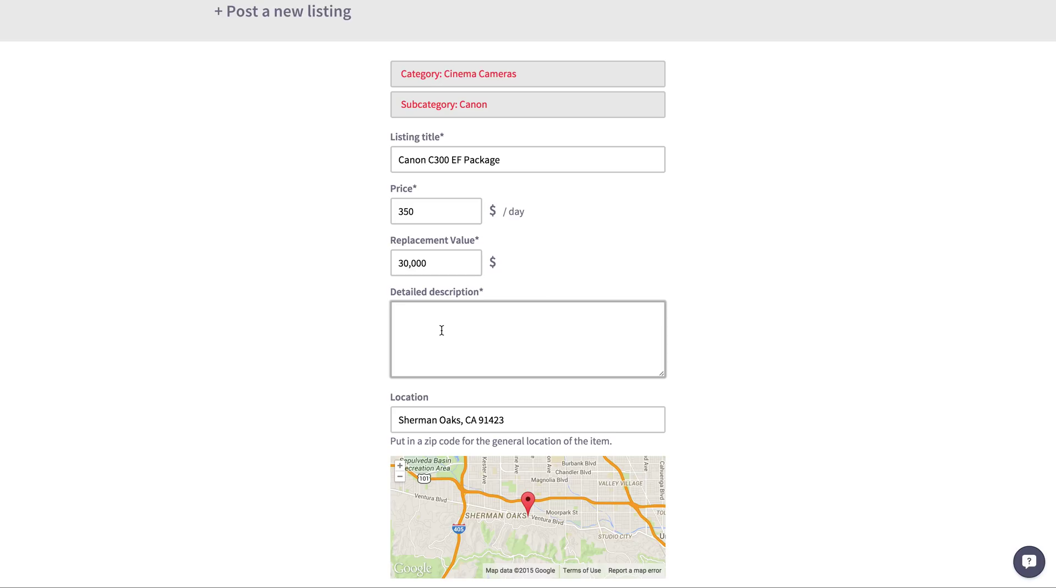
click(460, 161)
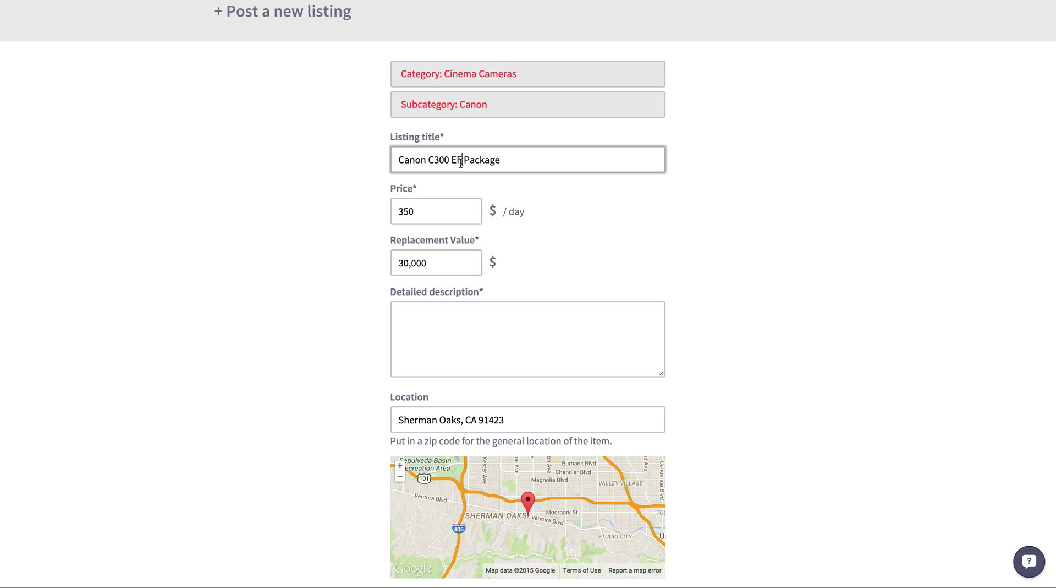
click(437, 309)
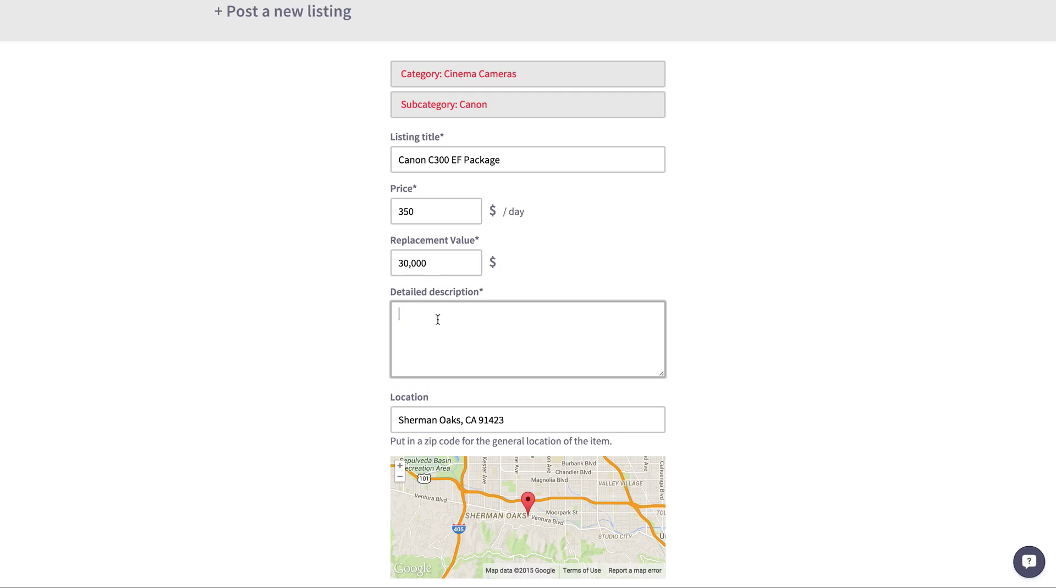
Step: Look over the rest of the form and check the Sherman Oaks, CA 91423 Location field
scroll(440, 347, down, 1)
scroll(440, 347, down, 1)
scroll(440, 348, up, 1)
scroll(440, 348, up, 2)
scroll(440, 347, up, 2)
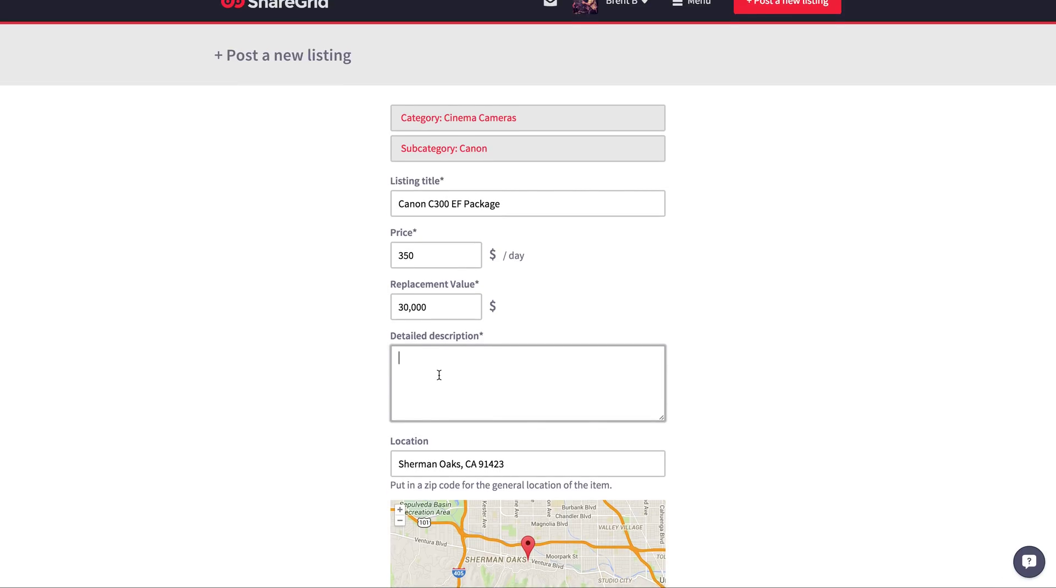
scroll(439, 375, down, 1)
scroll(439, 375, up, 2)
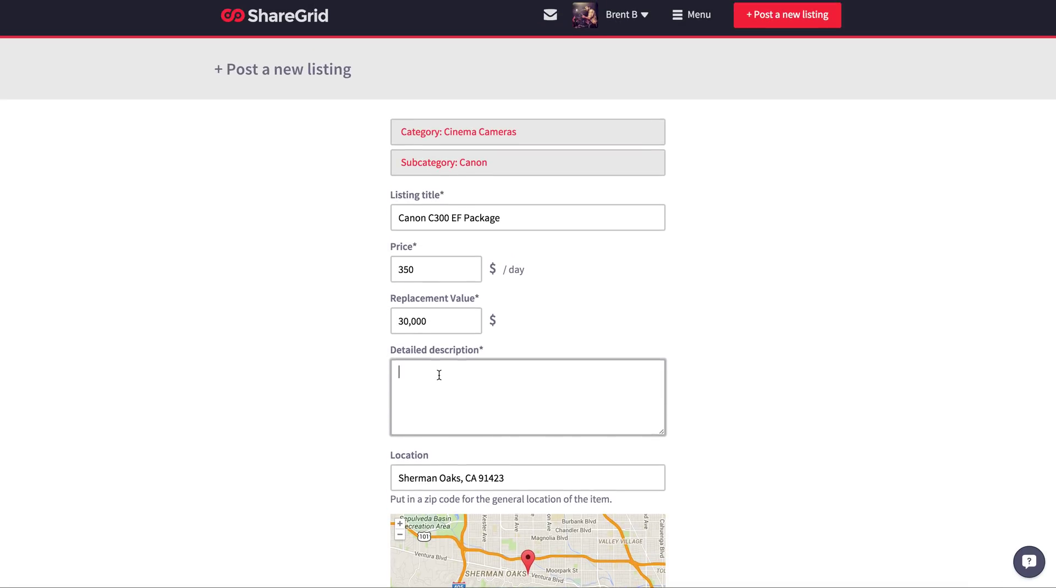
scroll(449, 413, down, 2)
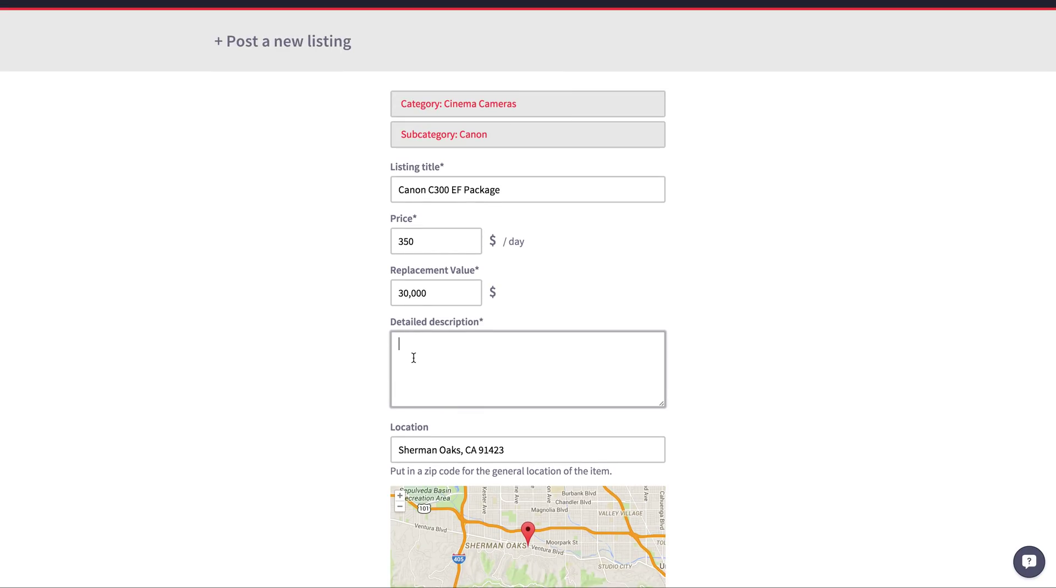
scroll(349, 415, down, 3)
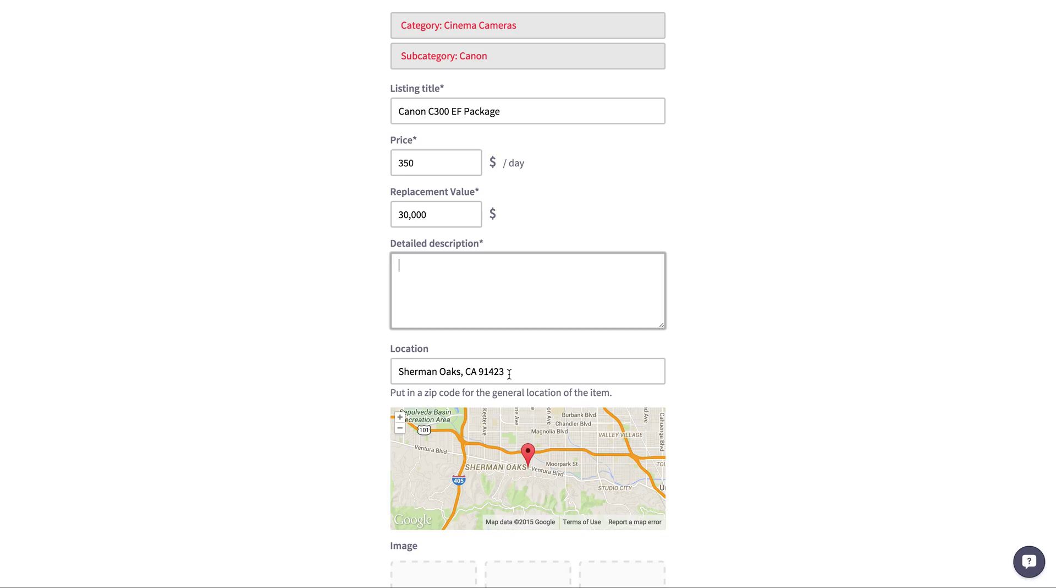
scroll(683, 229, up, 3)
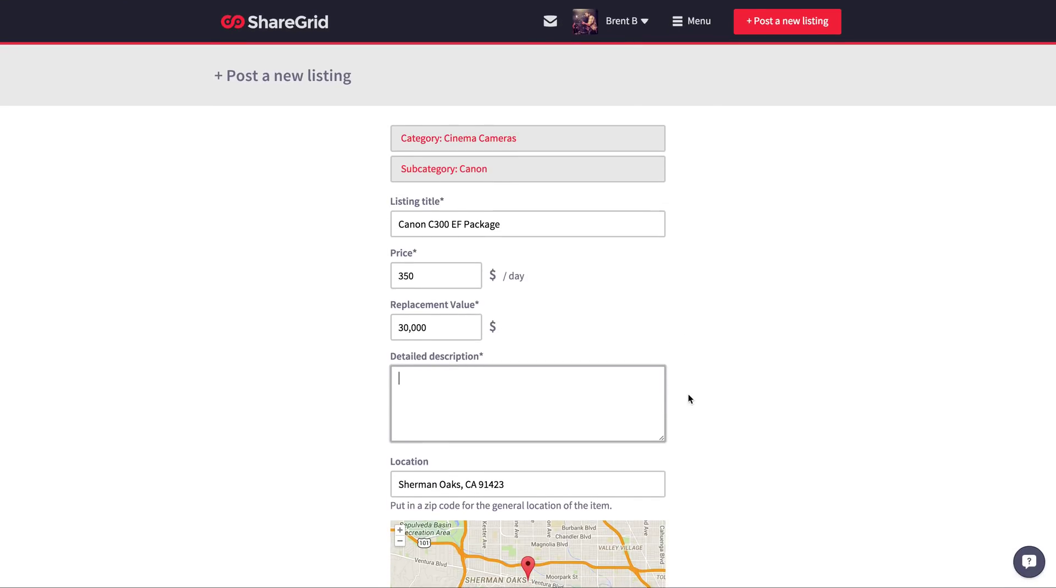
scroll(688, 396, down, 3)
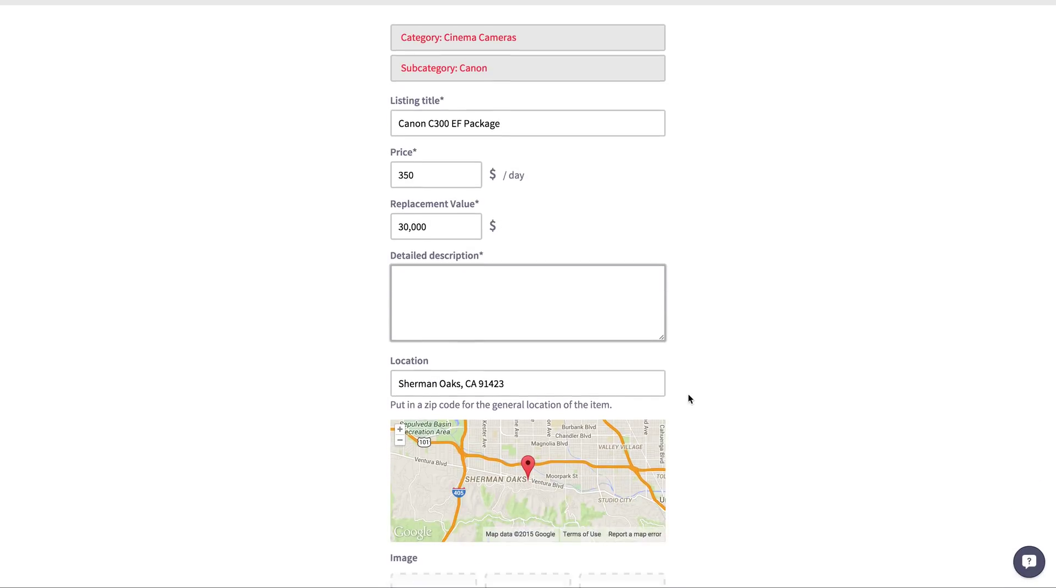
click(506, 385)
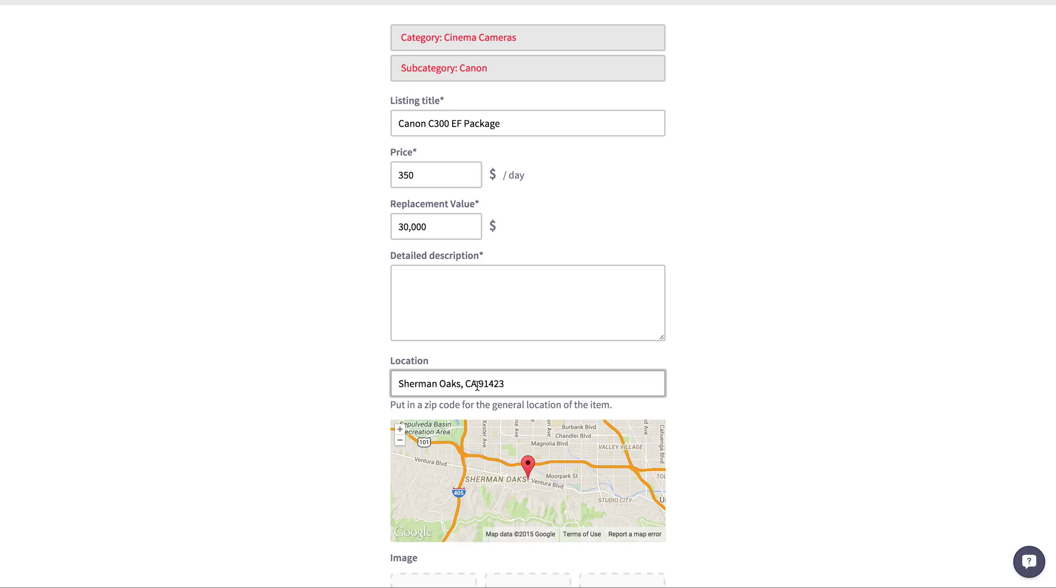
click(708, 492)
scroll(708, 492, down, 3)
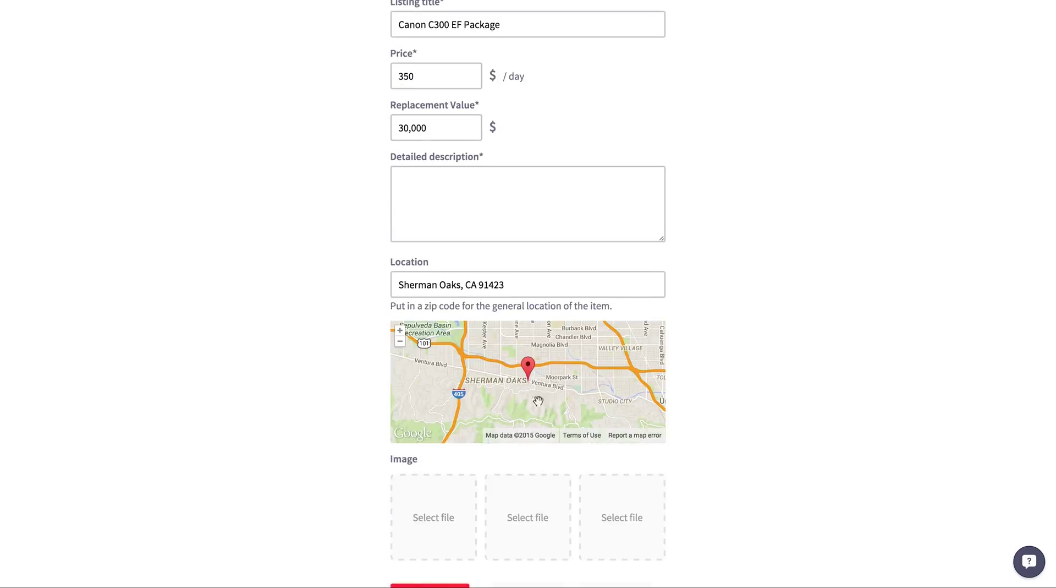
click(399, 342)
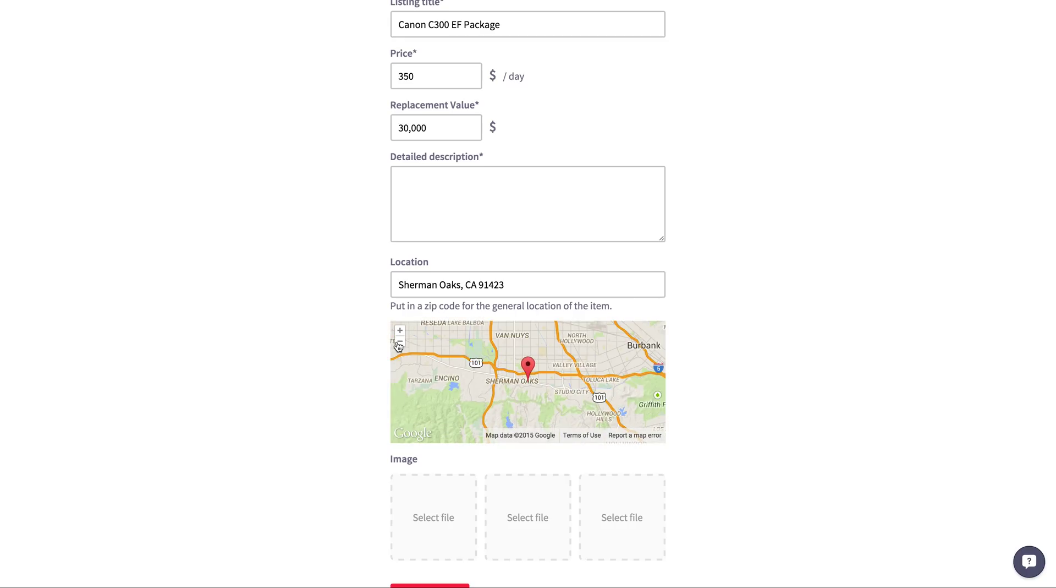
click(399, 330)
scroll(375, 386, down, 2)
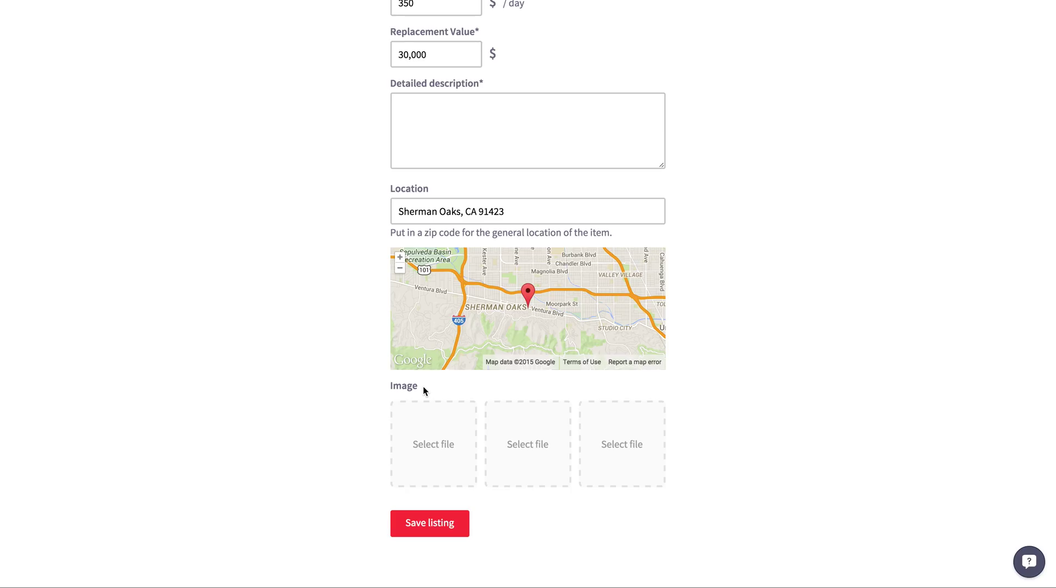
scroll(353, 263, up, 5)
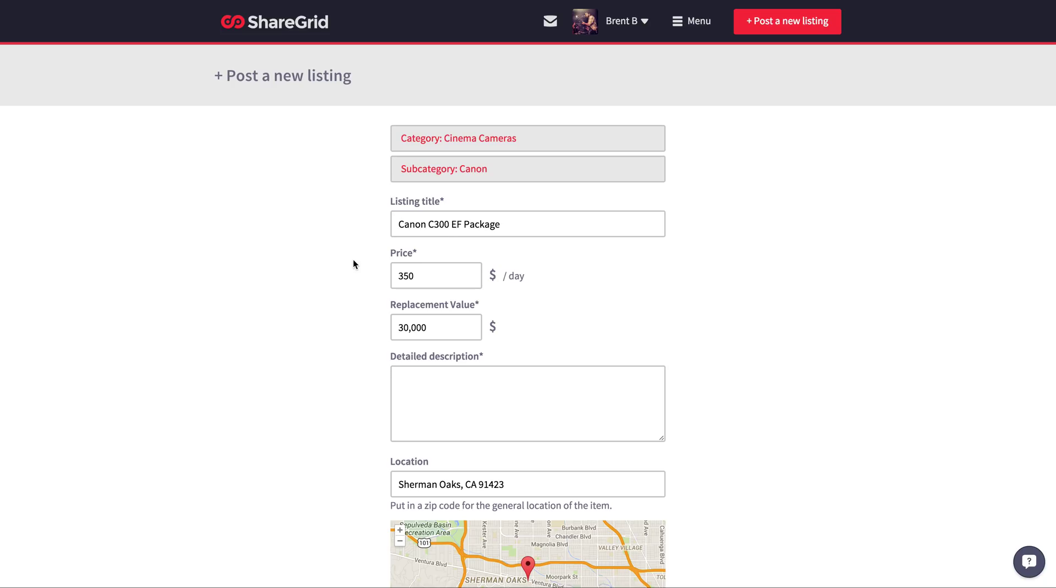
click(509, 233)
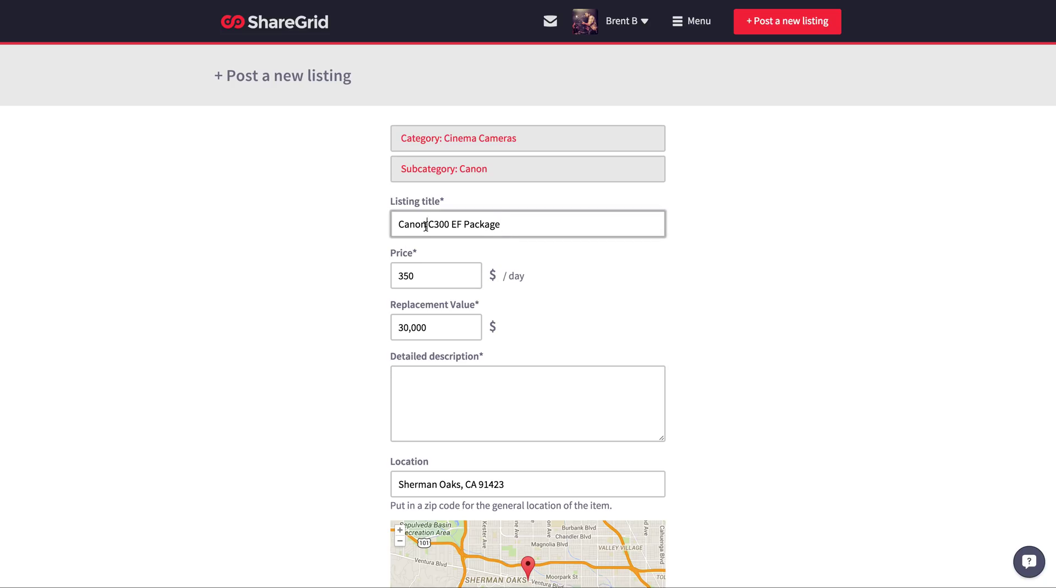
scroll(558, 350, down, 5)
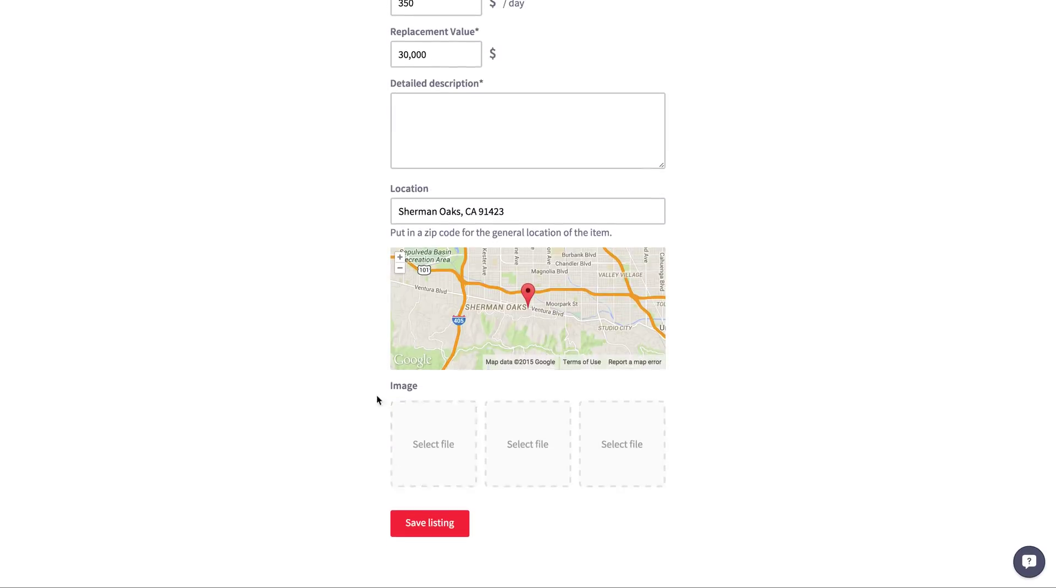
scroll(362, 358, up, 4)
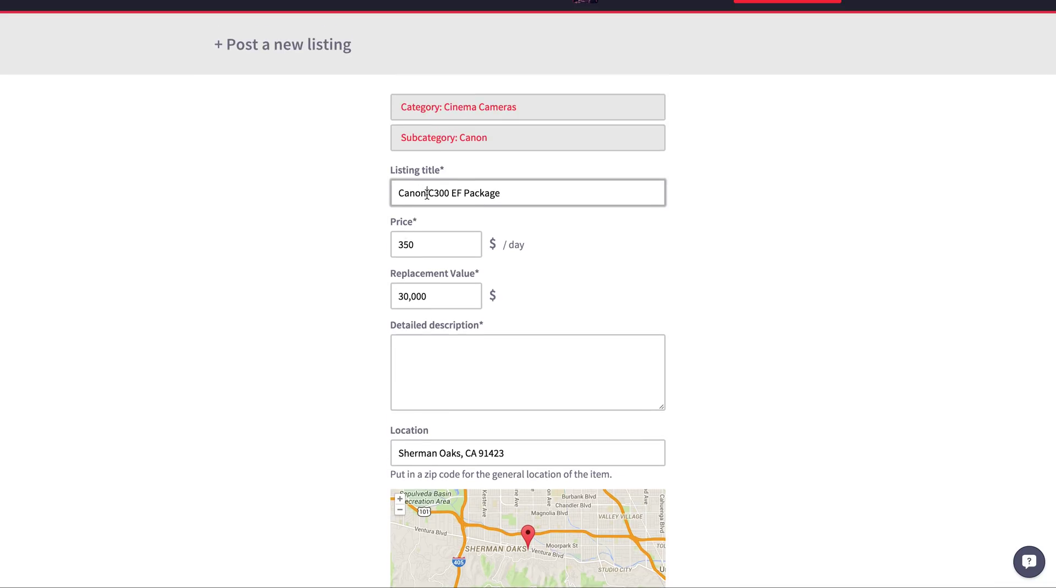
key(BackSpace)
scroll(353, 370, down, 1)
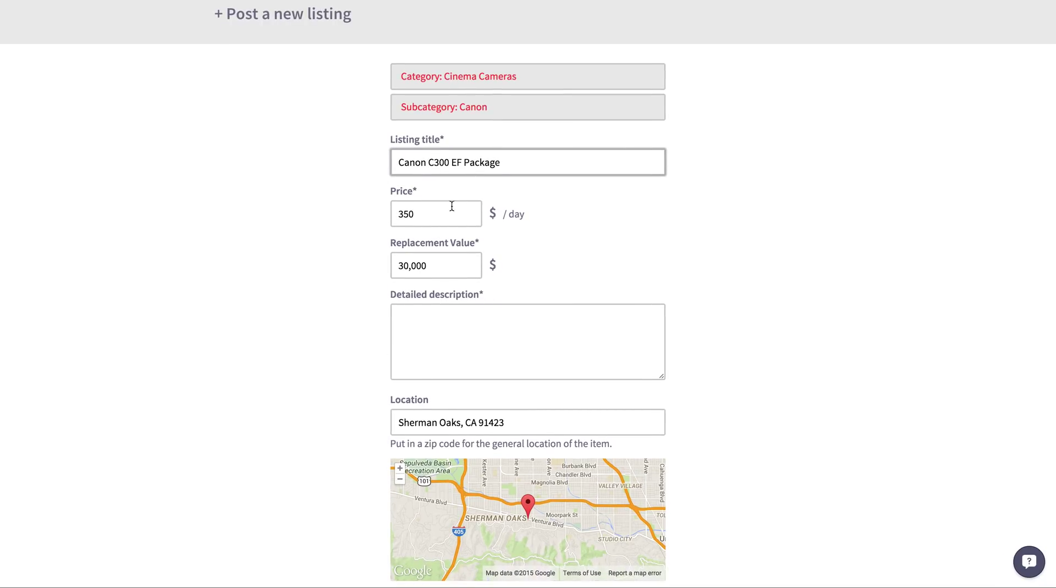
click(449, 314)
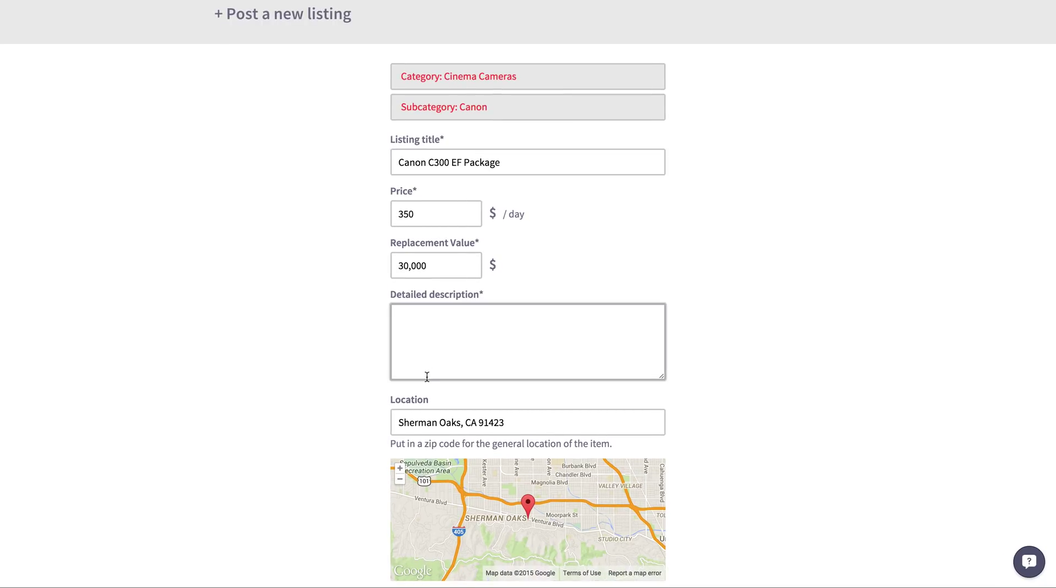
scroll(374, 396, down, 3)
scroll(371, 405, down, 4)
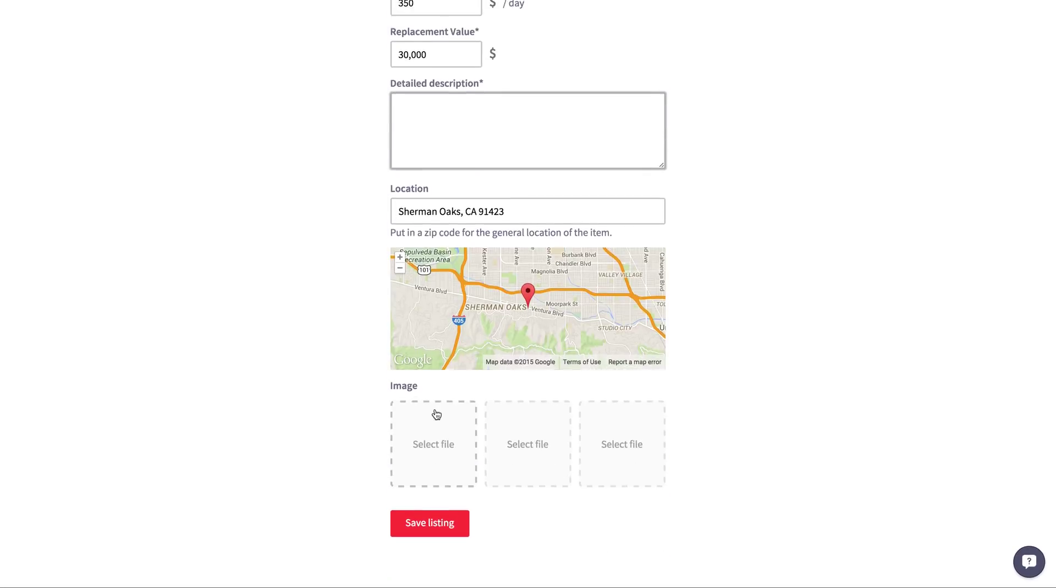
click(331, 435)
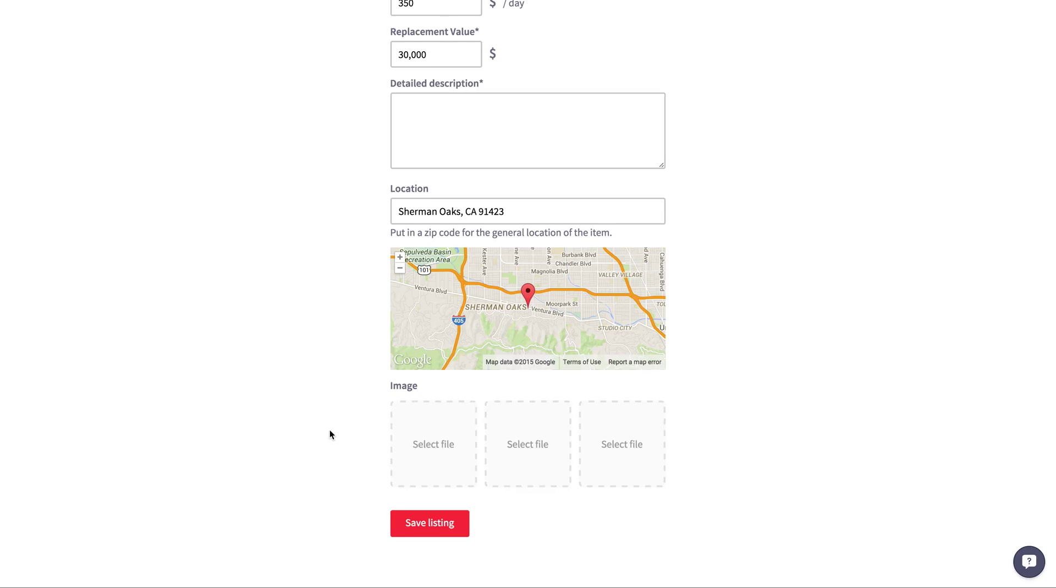
scroll(330, 435, up, 6)
click(436, 303)
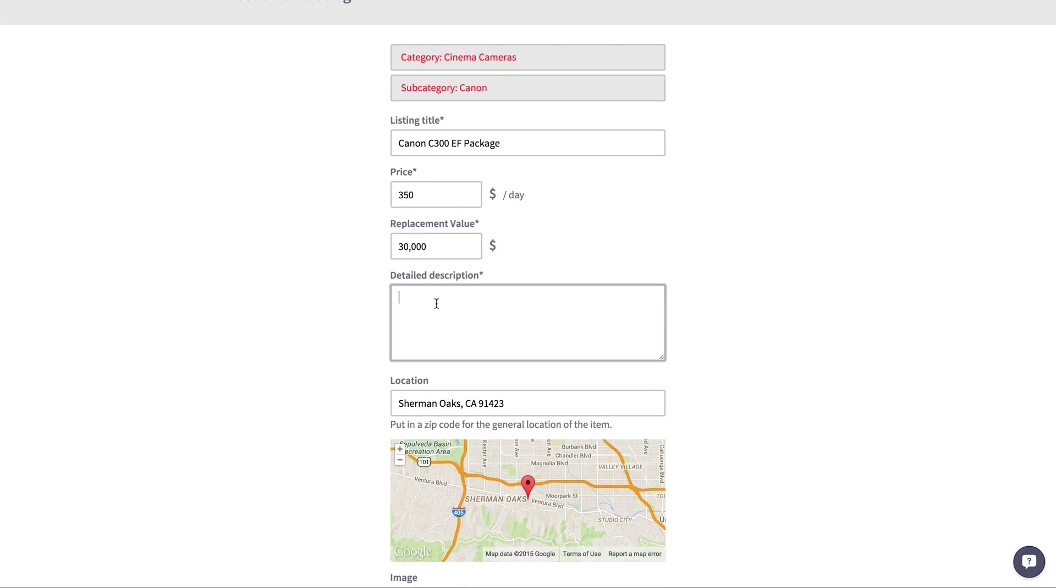
scroll(368, 343, down, 6)
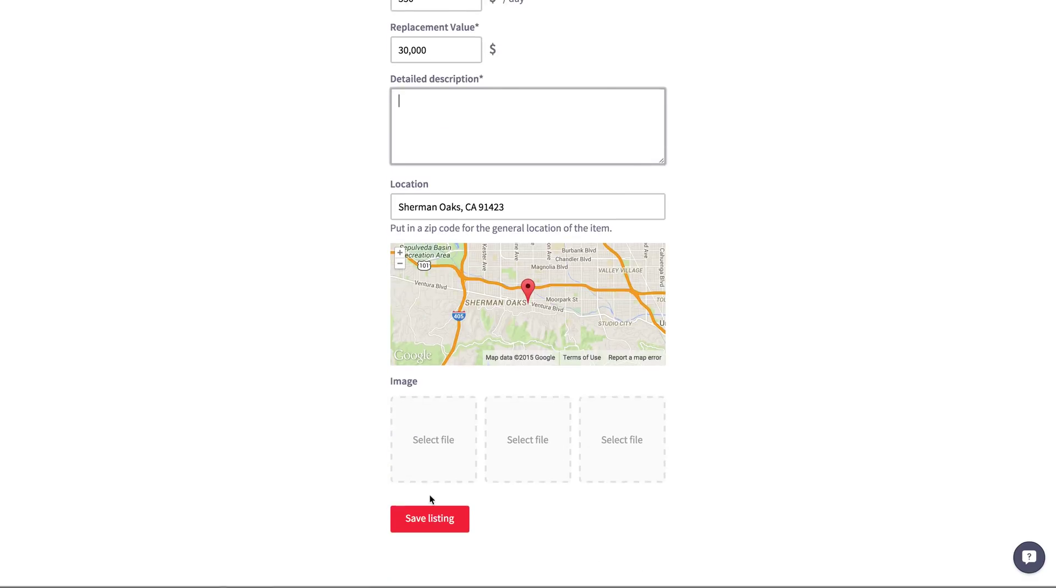
scroll(531, 434, up, 3)
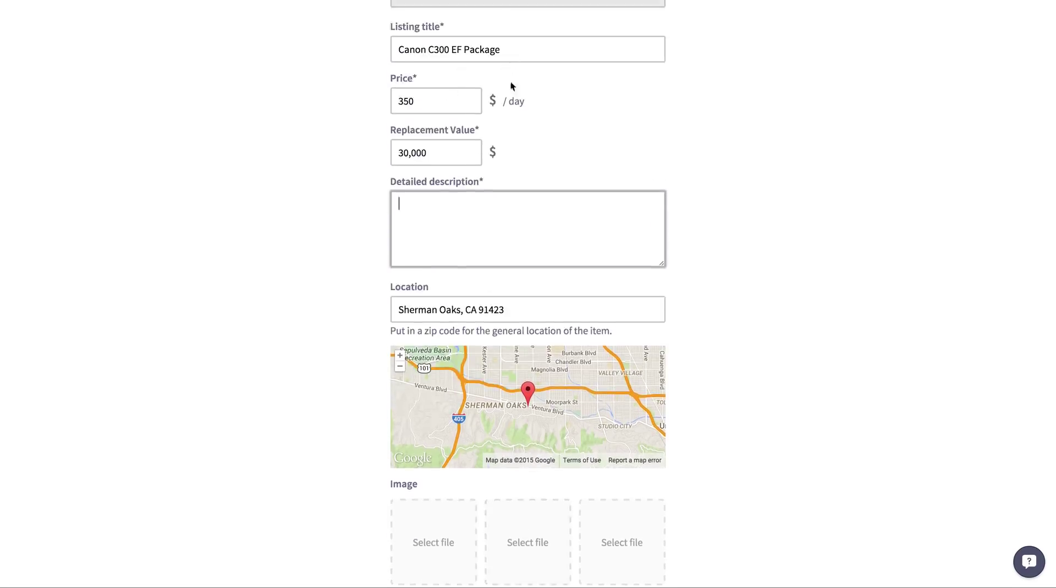
scroll(436, 223, up, 1)
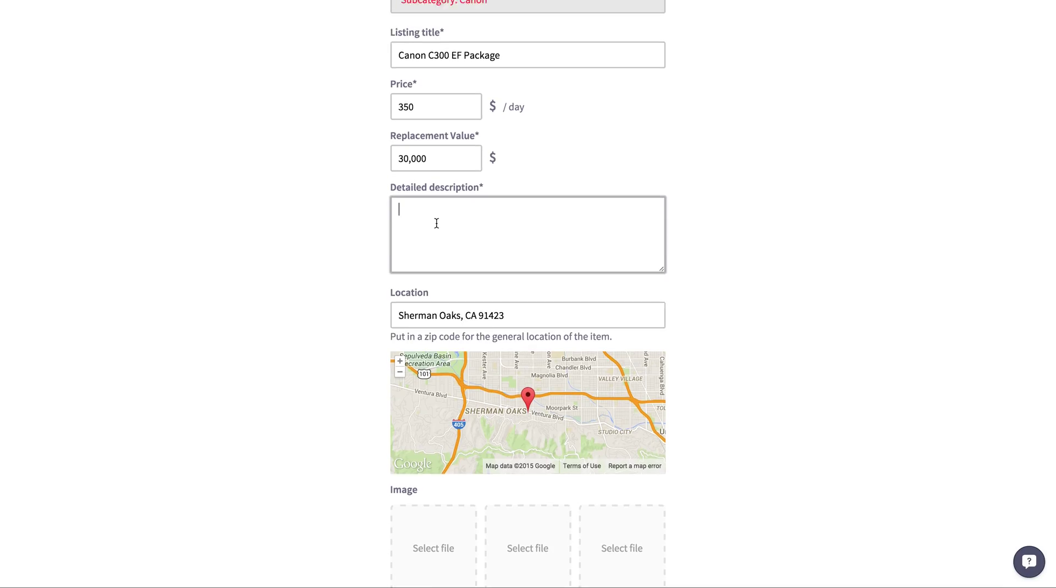
scroll(436, 222, down, 2)
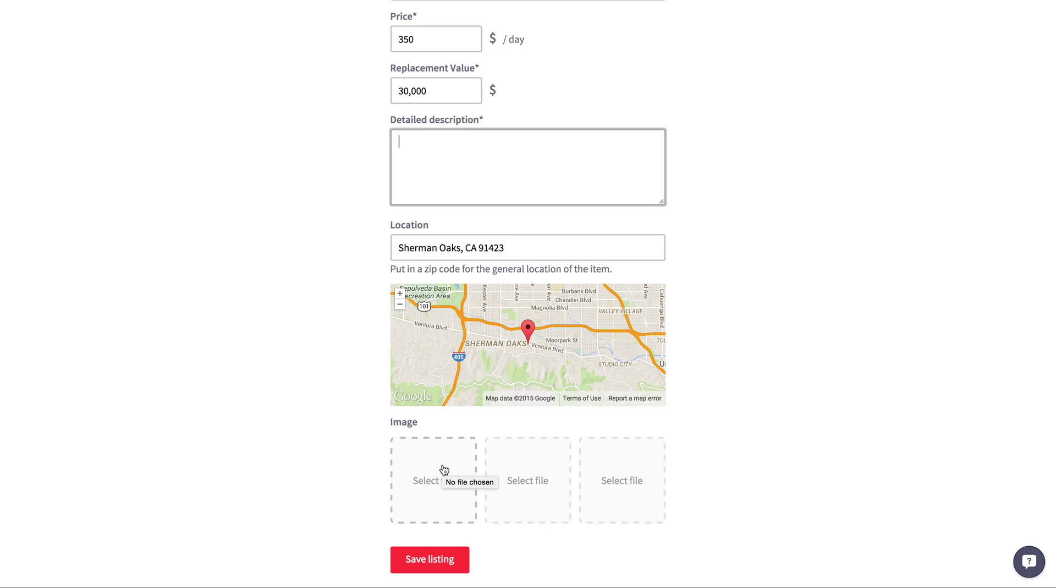
scroll(351, 231, up, 1)
scroll(351, 232, up, 4)
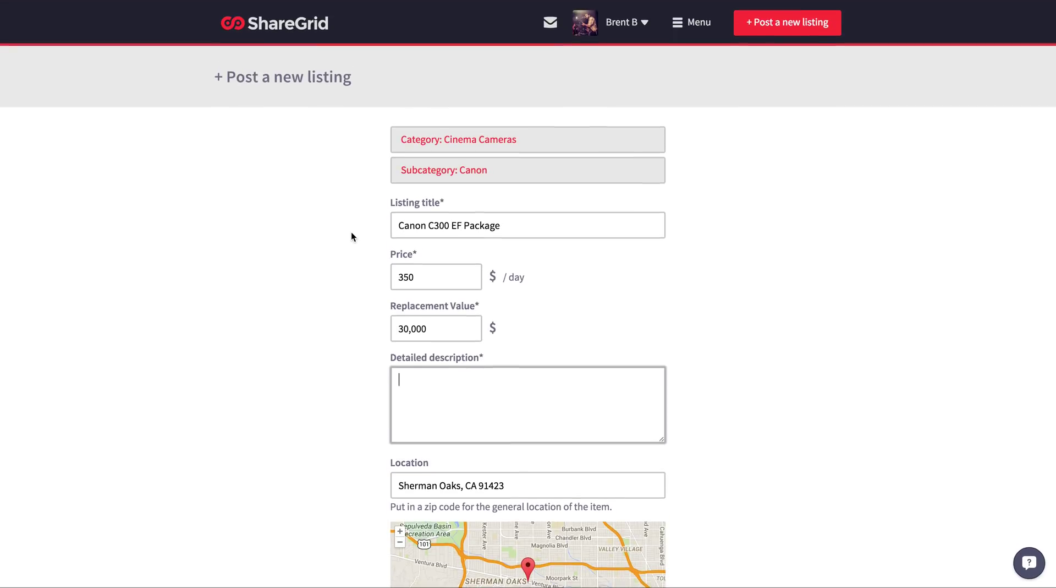
click(553, 270)
scroll(712, 352, down, 1)
scroll(711, 352, down, 4)
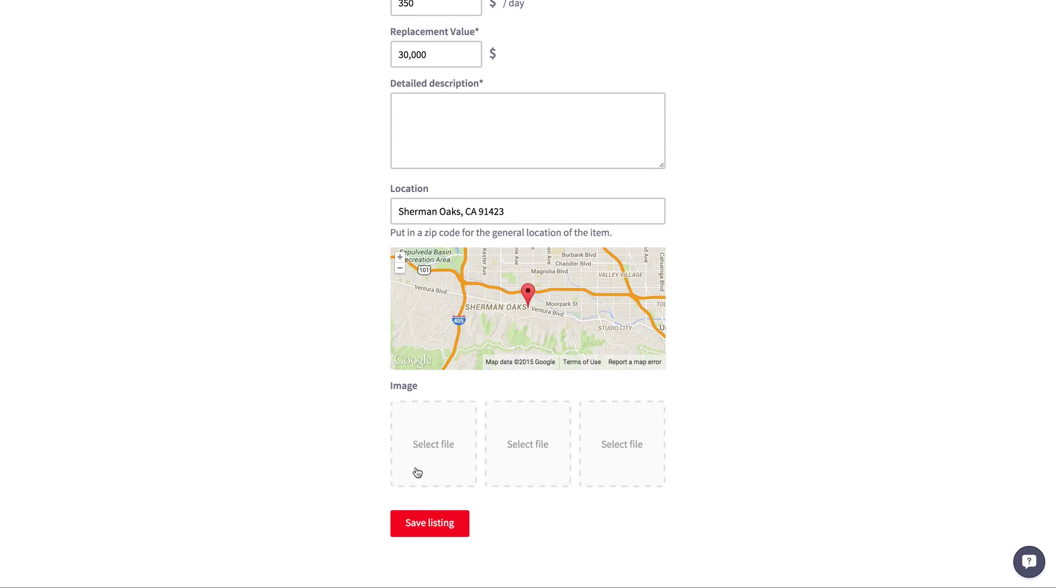
scroll(359, 335, up, 2)
scroll(359, 335, up, 3)
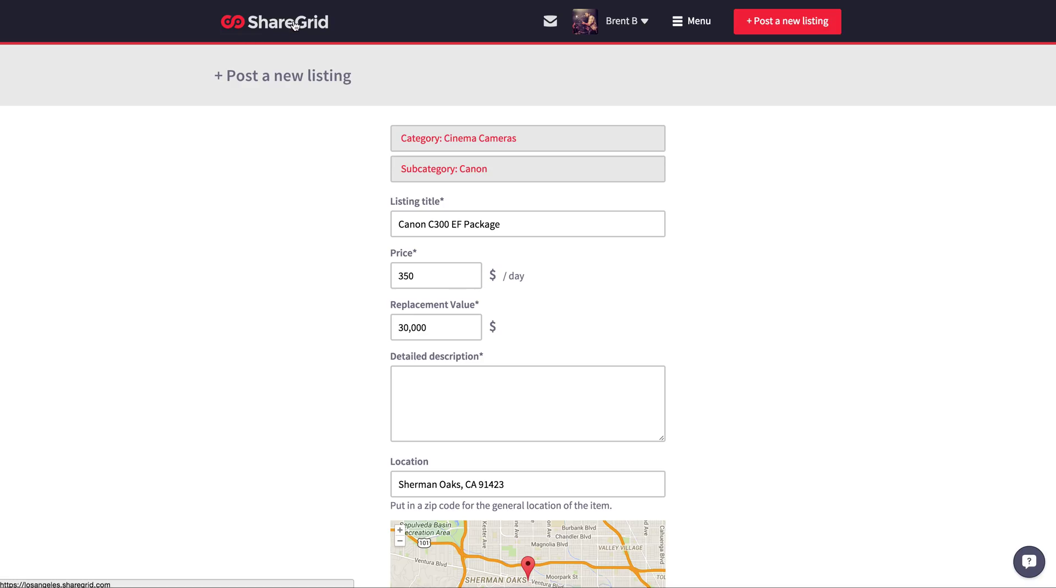
click(295, 25)
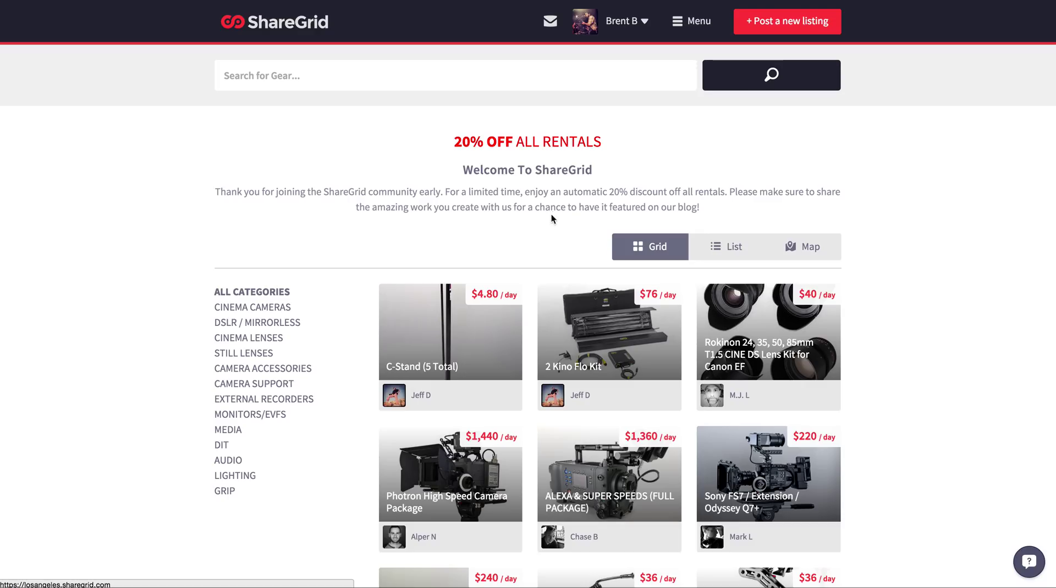
Step: Open the new-listing category page, then go back to the gear browsing home page
click(767, 30)
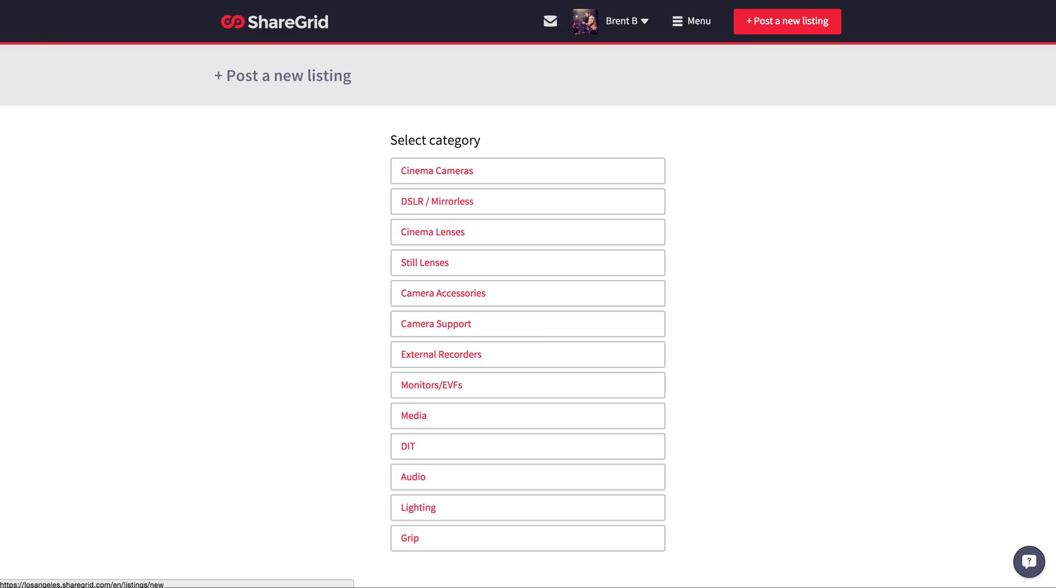
key(alt+Left)
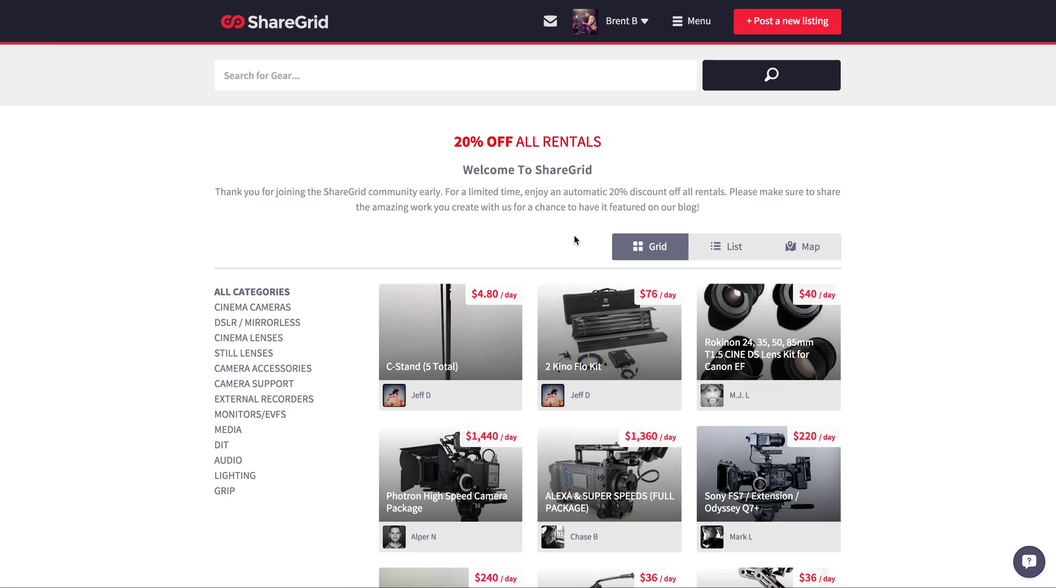